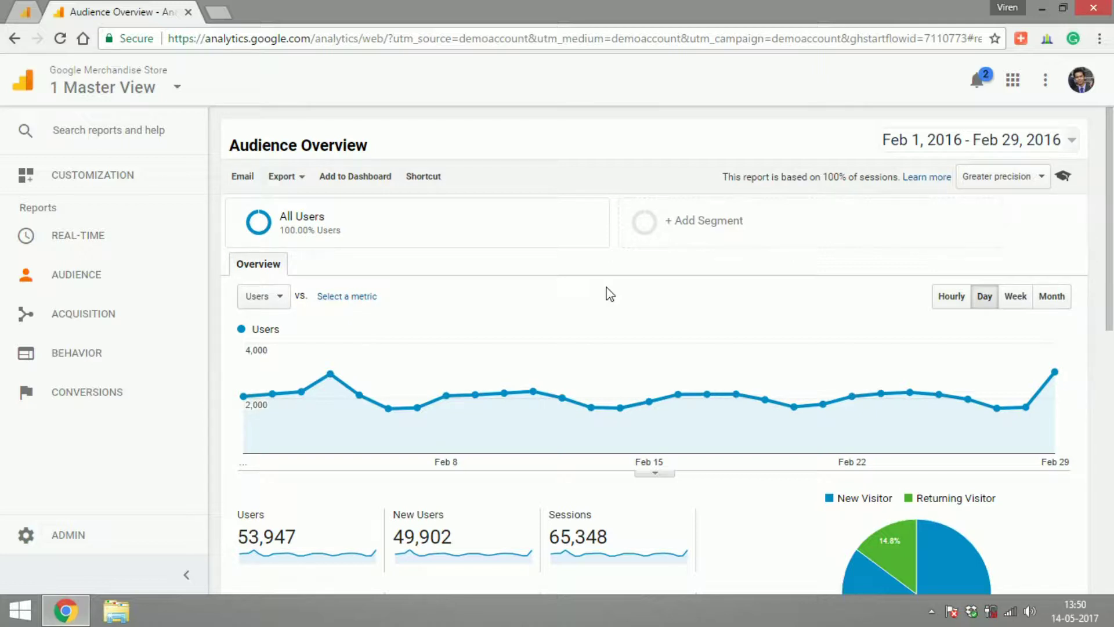
Browse the view picker's ALL and FAVORITES tabs, then keep 1 Master View selected.
{"action": "left_click", "coordinate": [120, 93]}
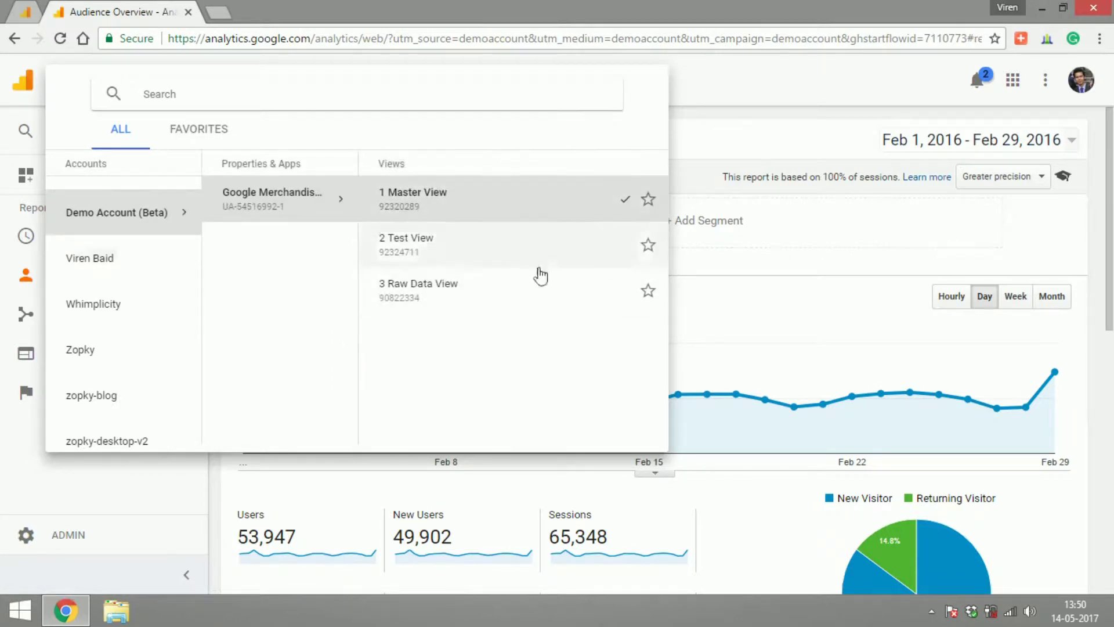
{"action": "left_click", "coordinate": [199, 129]}
{"action": "left_click", "coordinate": [116, 130]}
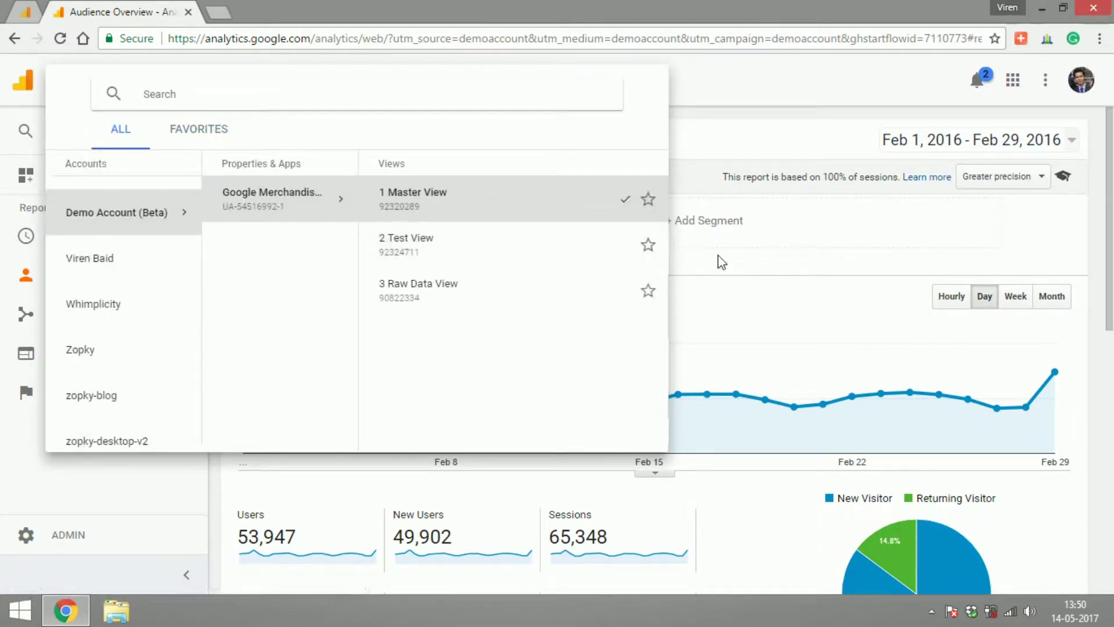
{"action": "left_click", "coordinate": [569, 208]}
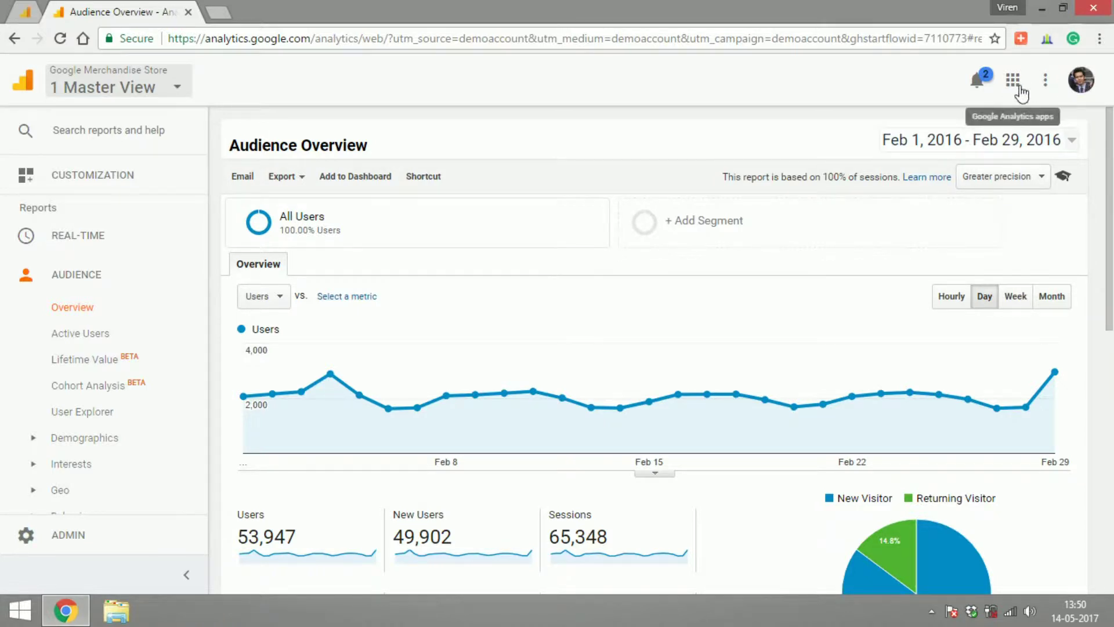
{"action": "left_click", "coordinate": [977, 85]}
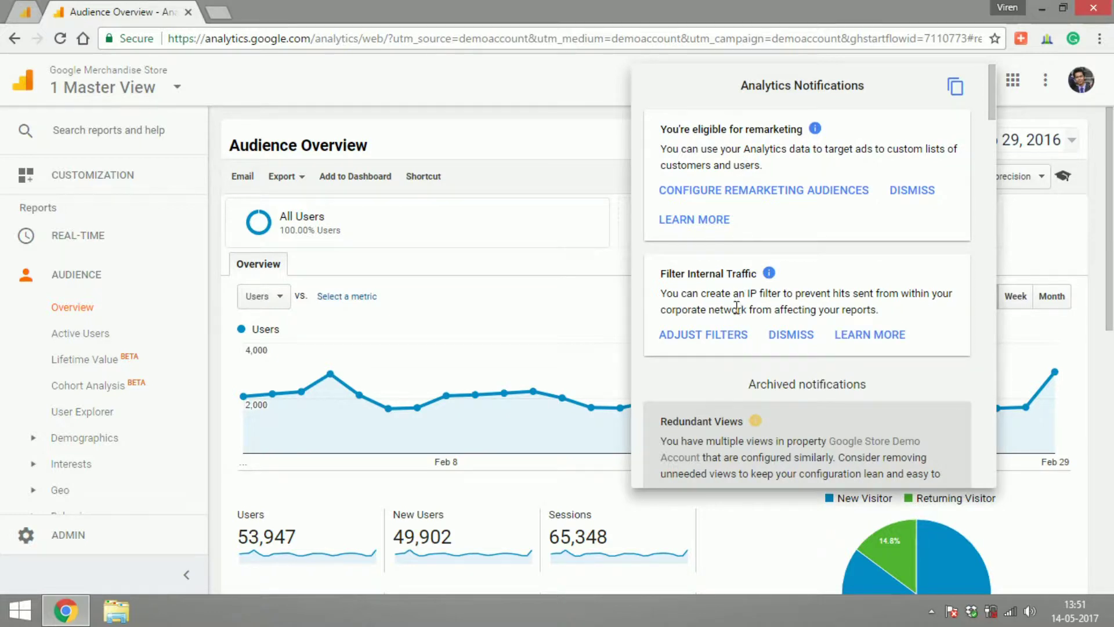
{"action": "left_click", "coordinate": [582, 85]}
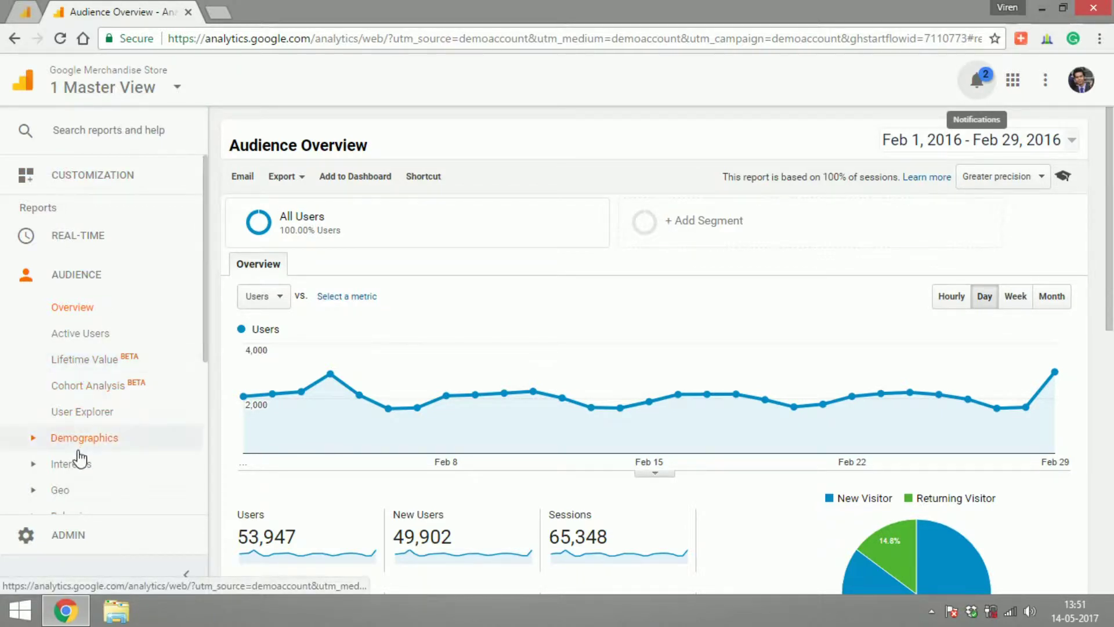
Collapse AUDIENCE in the sidebar, then expand and collapse the CUSTOMIZATION section twice.
{"action": "left_click", "coordinate": [92, 283]}
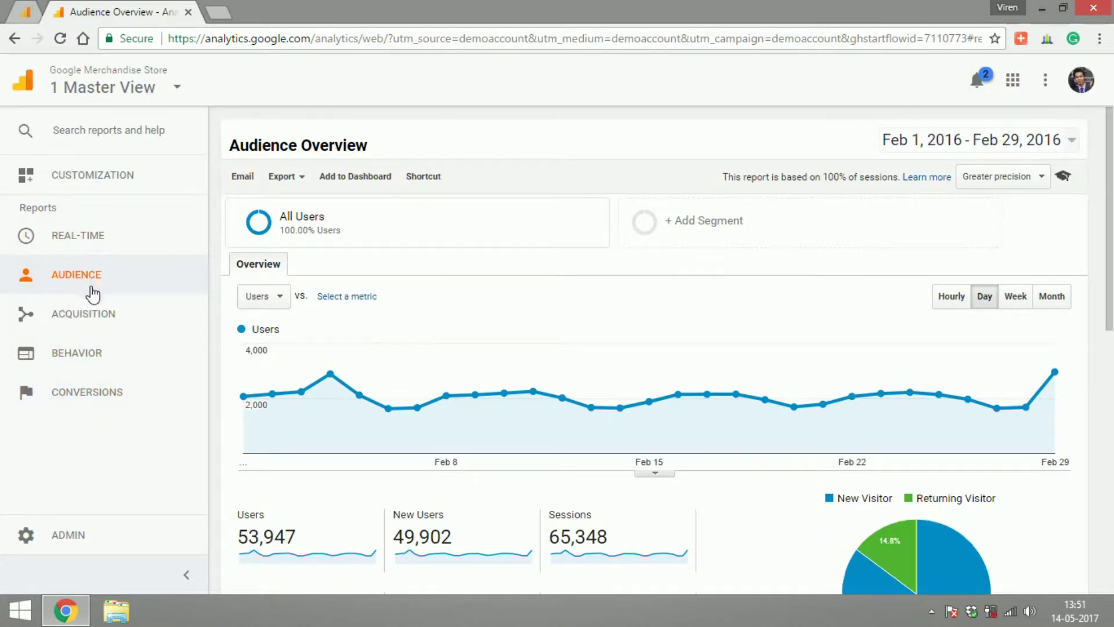
{"action": "left_click", "coordinate": [92, 176]}
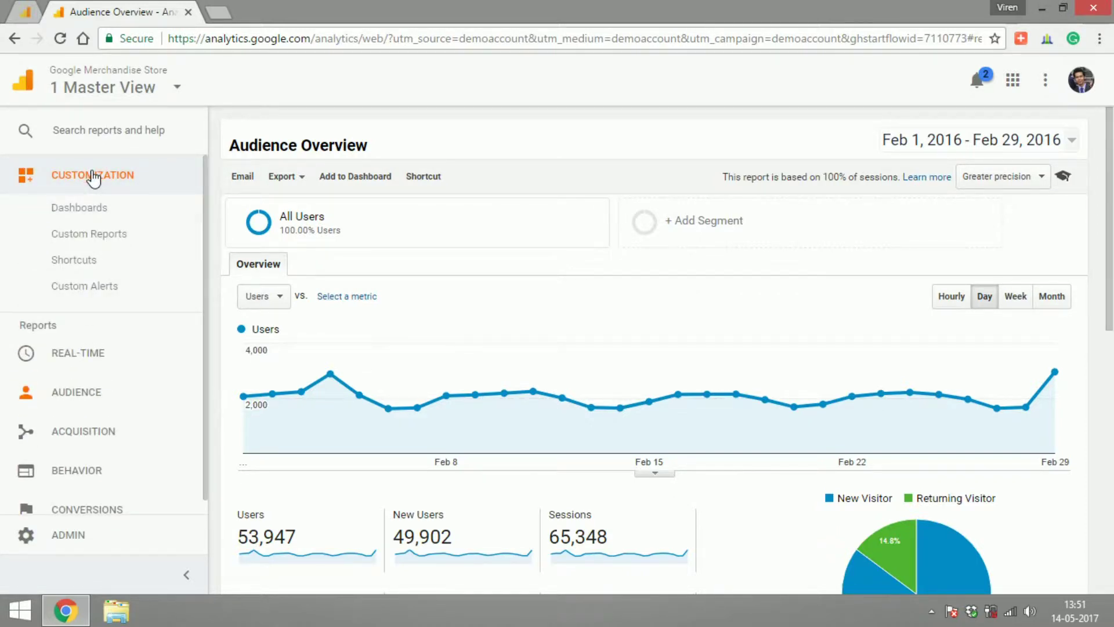
{"action": "left_click", "coordinate": [93, 177]}
{"action": "left_click", "coordinate": [92, 177]}
{"action": "left_click", "coordinate": [93, 176]}
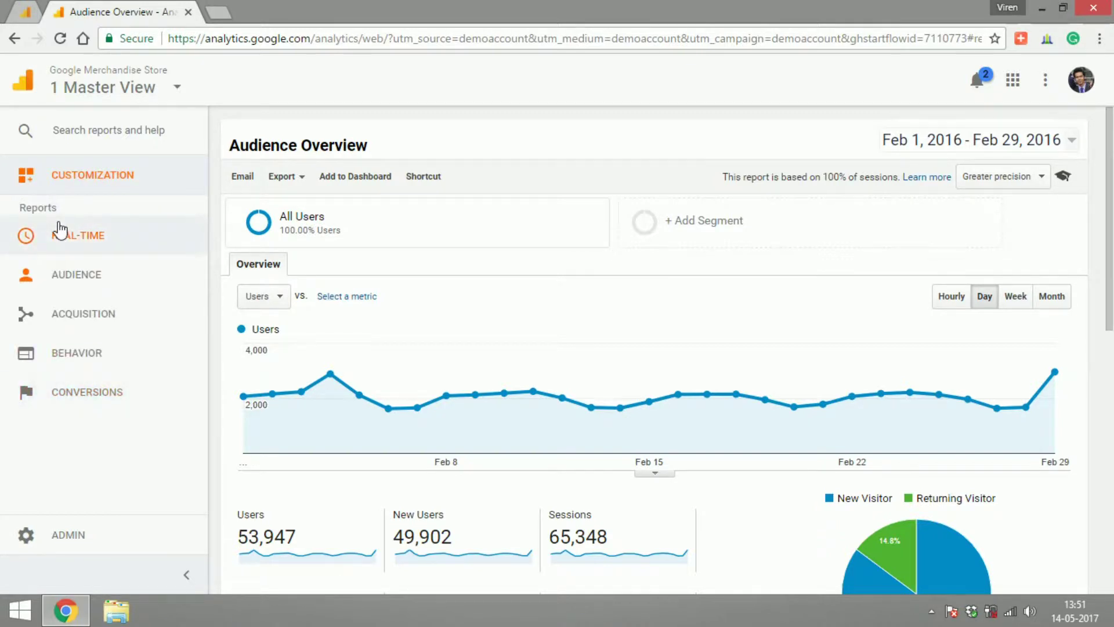
Open the REAL-TIME > Overview report showing 6 active users.
{"action": "left_click", "coordinate": [94, 235]}
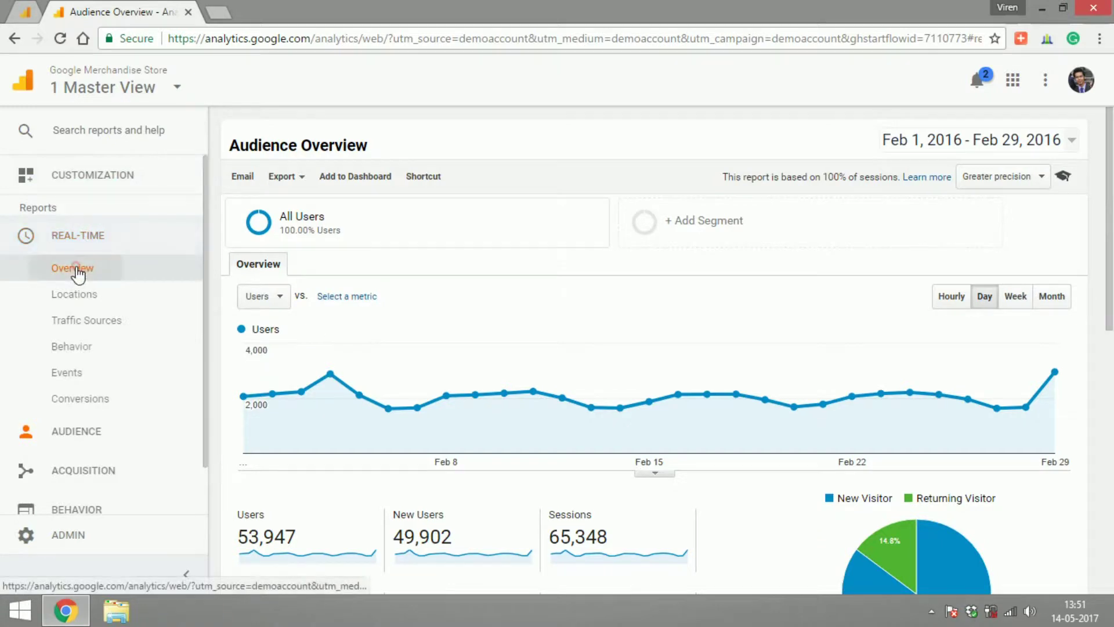
{"action": "left_click", "coordinate": [76, 269]}
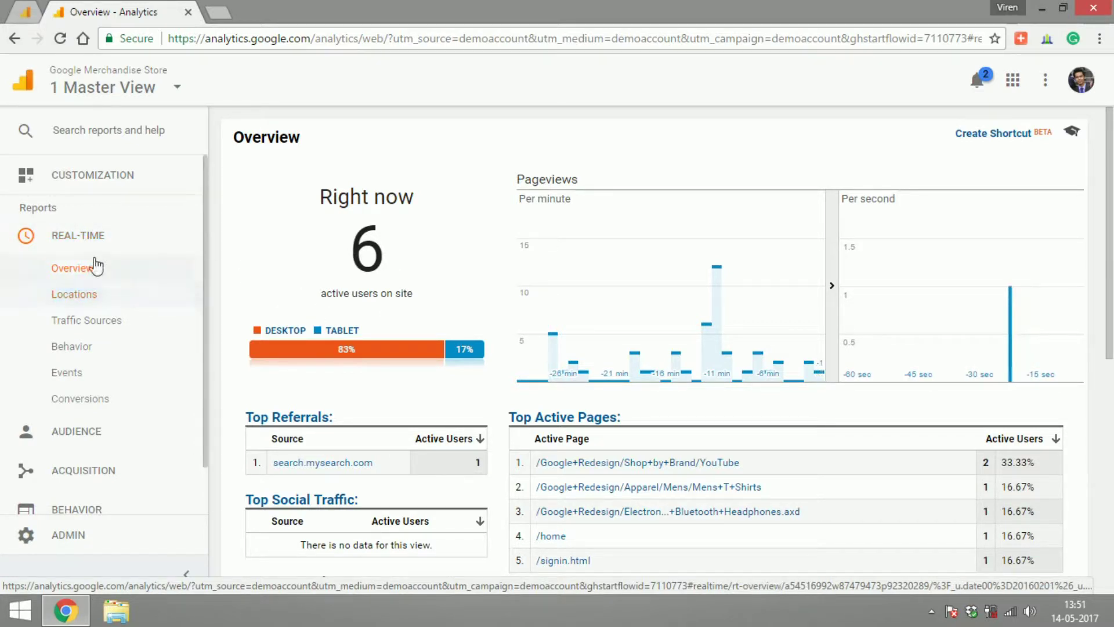
Open AUDIENCE > Overview and scroll through its user metrics and new-versus-returning chart.
{"action": "left_click", "coordinate": [56, 428]}
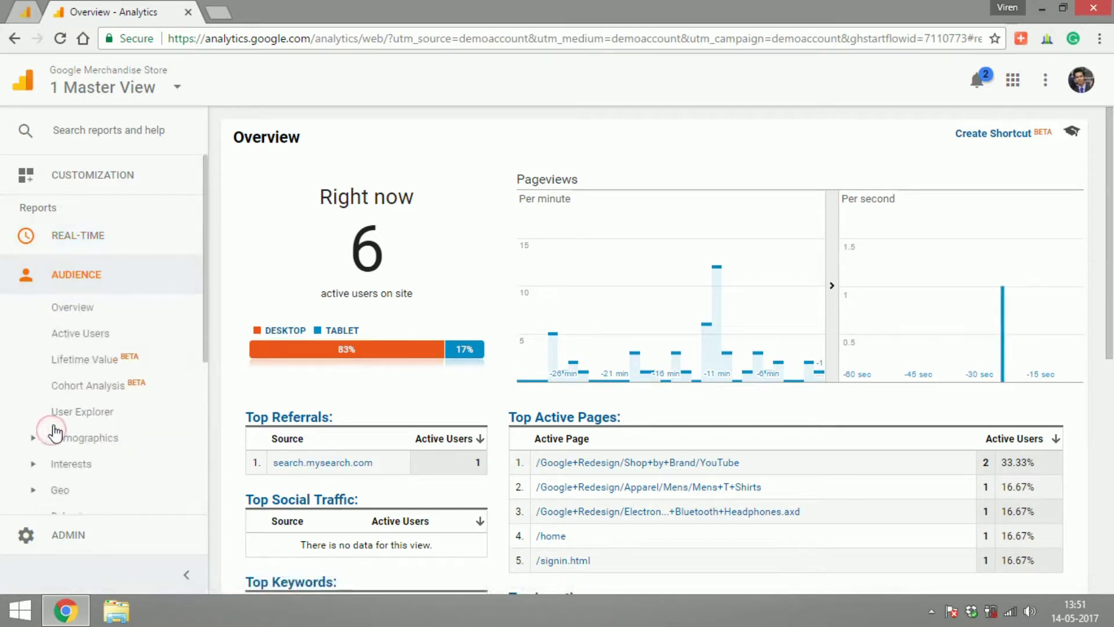
{"action": "left_click", "coordinate": [89, 307]}
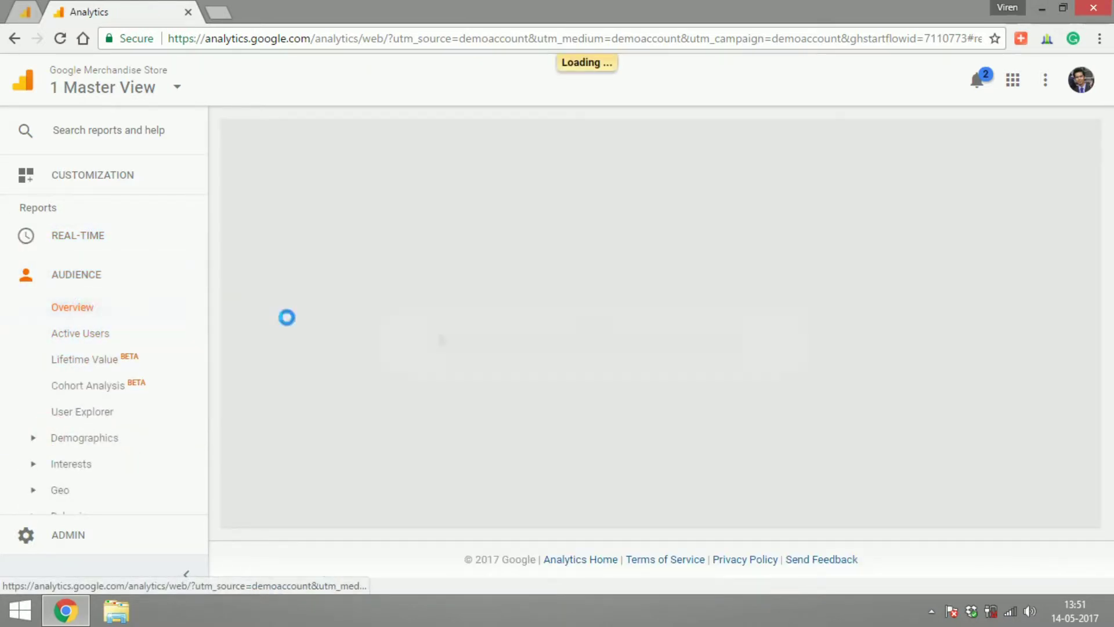
{"action": "scroll", "coordinate": [287, 318], "scroll_direction": "down", "scroll_amount": 4}
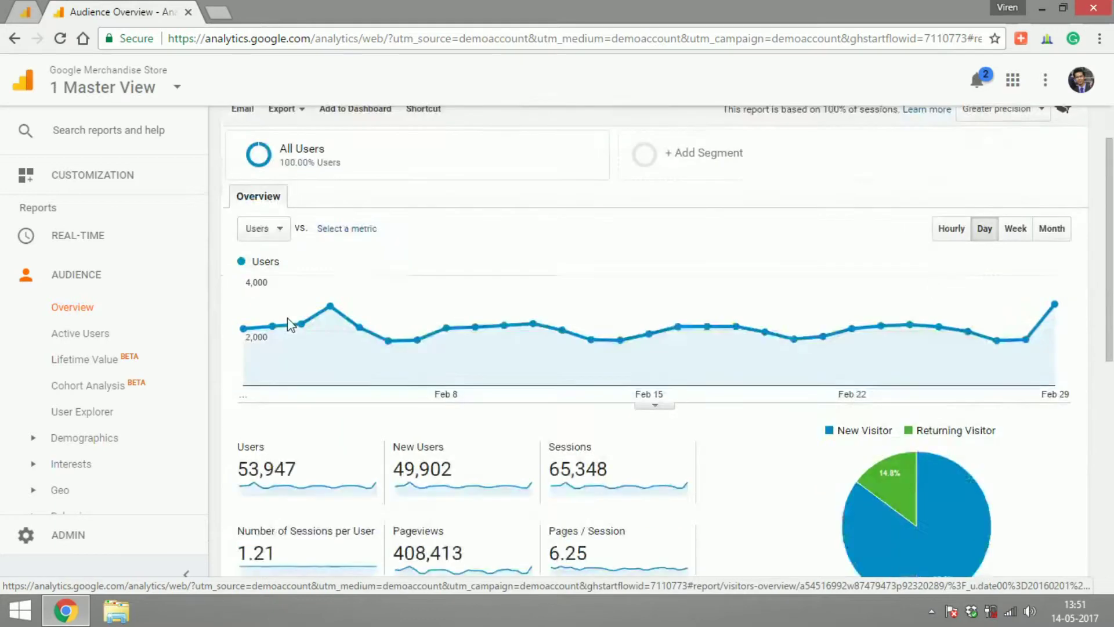
{"action": "scroll", "coordinate": [289, 324], "scroll_direction": "up", "scroll_amount": 5}
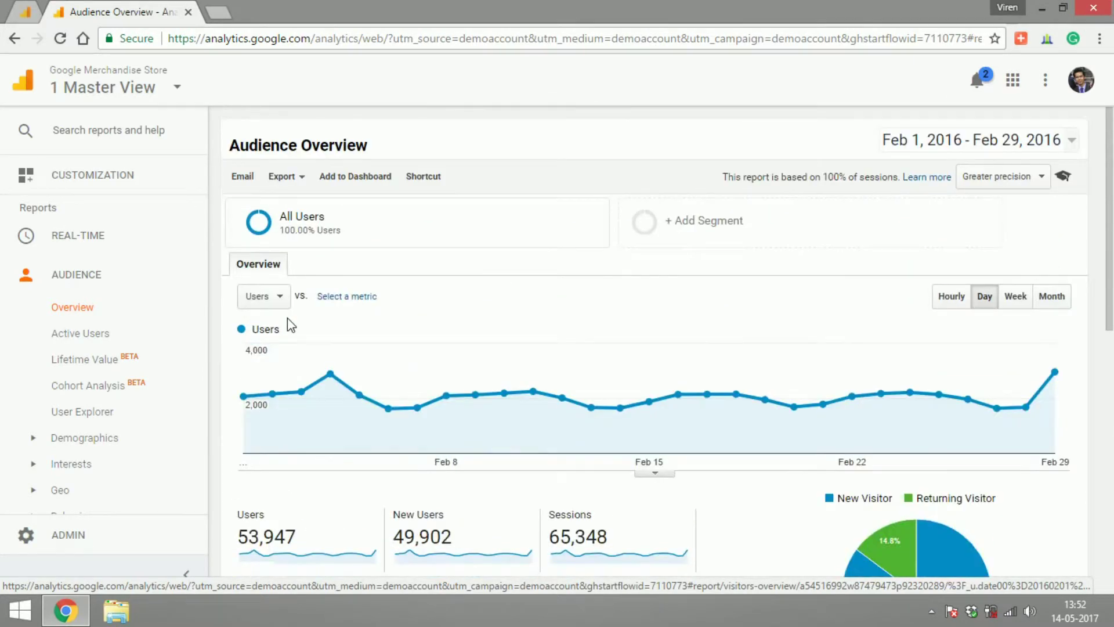
{"action": "scroll", "coordinate": [288, 319], "scroll_direction": "down", "scroll_amount": 1}
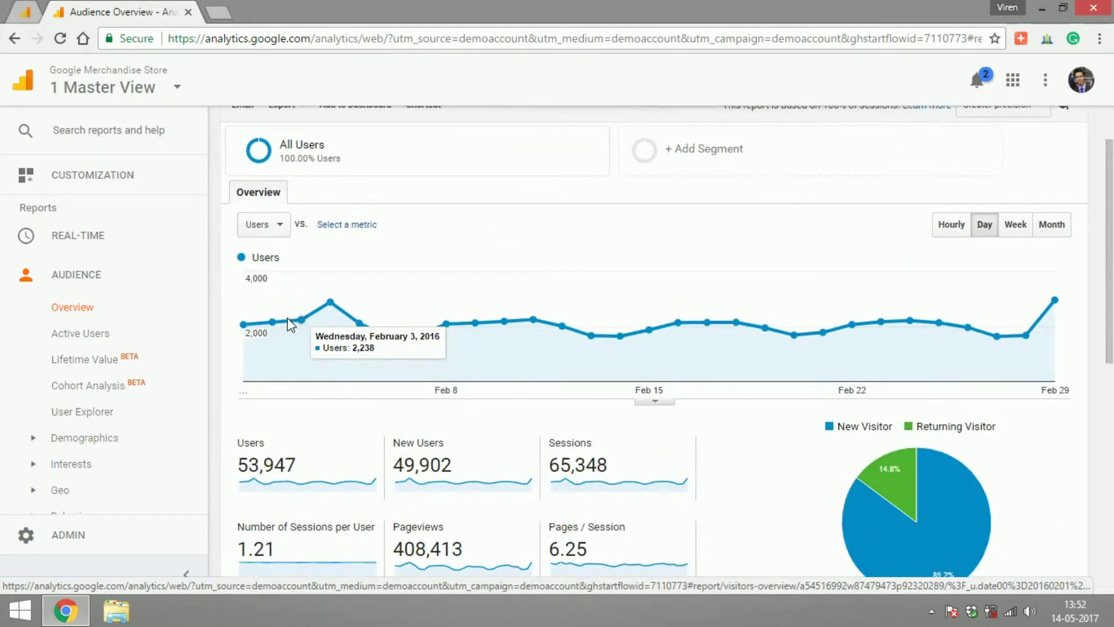
{"action": "scroll", "coordinate": [287, 318], "scroll_direction": "down", "scroll_amount": 1}
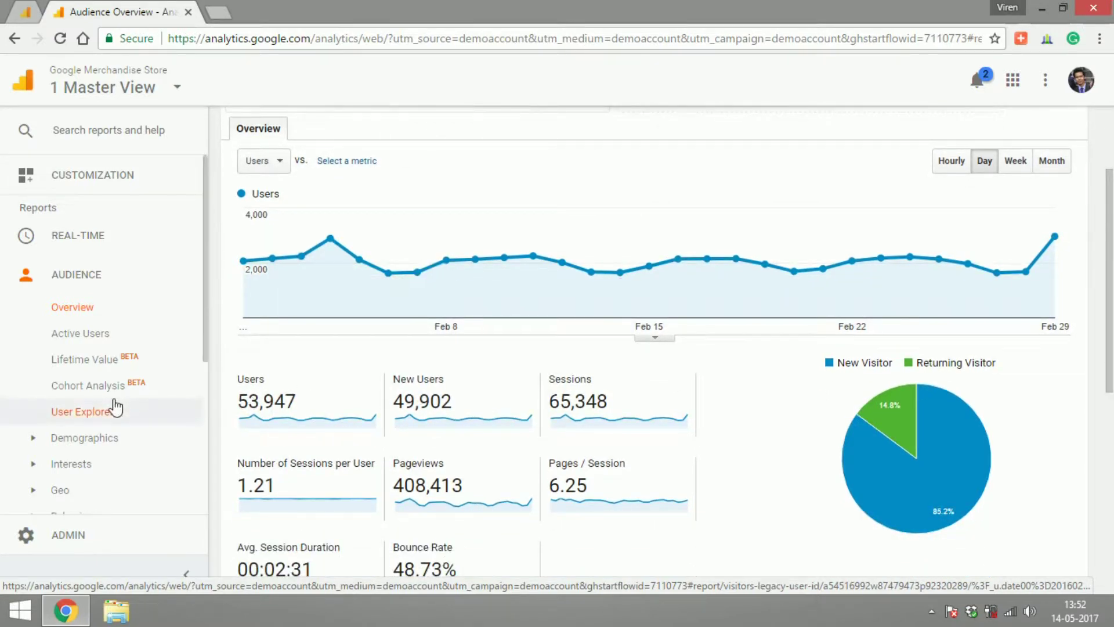
Collapse Audience and open the ACQUISITION > Overview report.
{"action": "left_click", "coordinate": [69, 283]}
{"action": "left_click", "coordinate": [70, 313]}
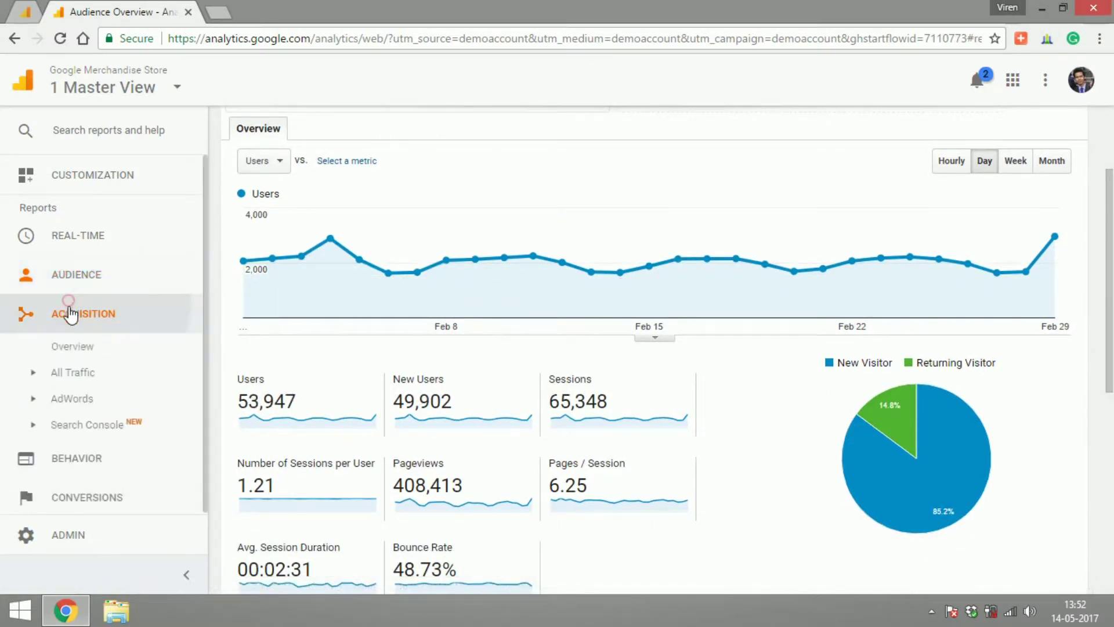
{"action": "left_click", "coordinate": [68, 347]}
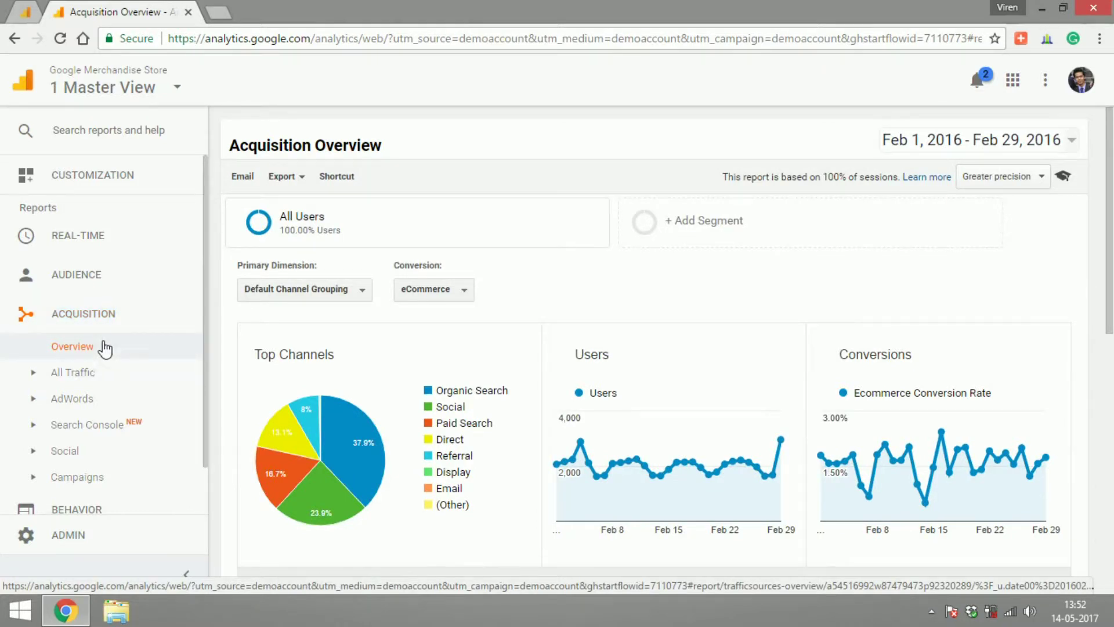
Collapse Acquisition, open the BEHAVIOR > Overview pageviews report, then collapse Behavior.
{"action": "left_click", "coordinate": [92, 316]}
{"action": "left_click", "coordinate": [88, 353]}
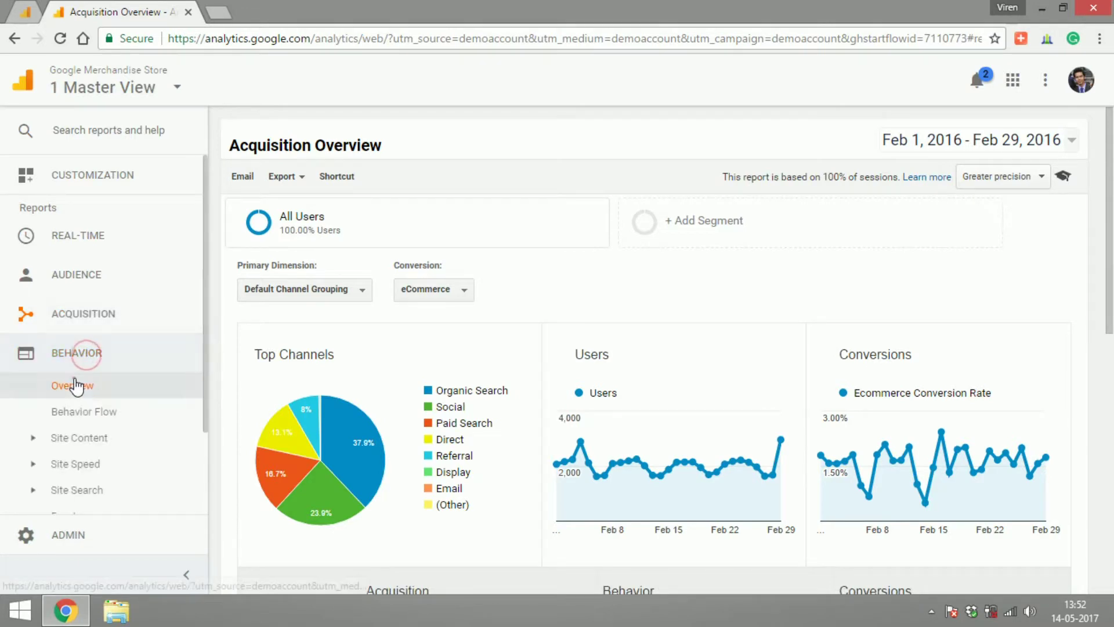
{"action": "left_click", "coordinate": [73, 385]}
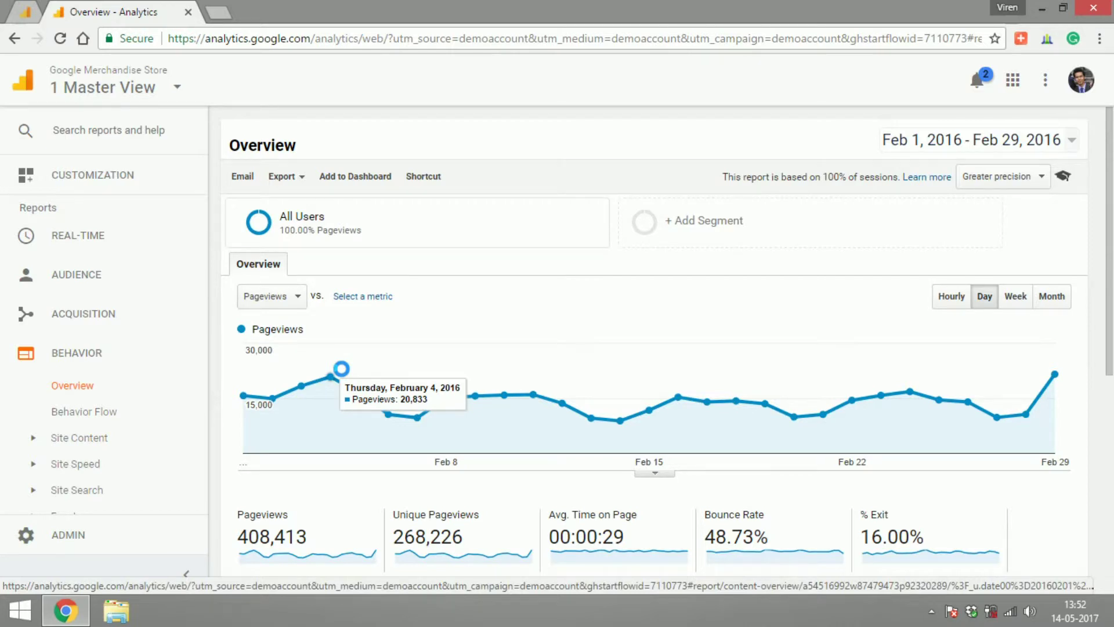
{"action": "left_click", "coordinate": [111, 355]}
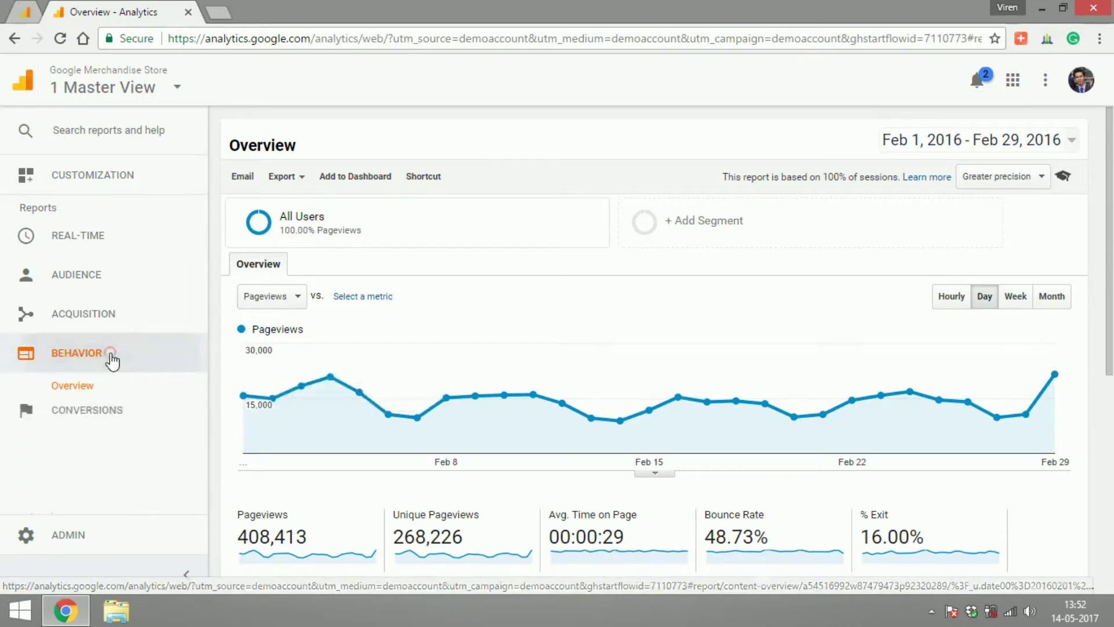
{"action": "left_click", "coordinate": [102, 399]}
Review Goals Overview: 10,865 completions and 16.63% conversion rate, then collapse Conversions.
{"action": "left_click", "coordinate": [72, 423]}
{"action": "left_click", "coordinate": [66, 452]}
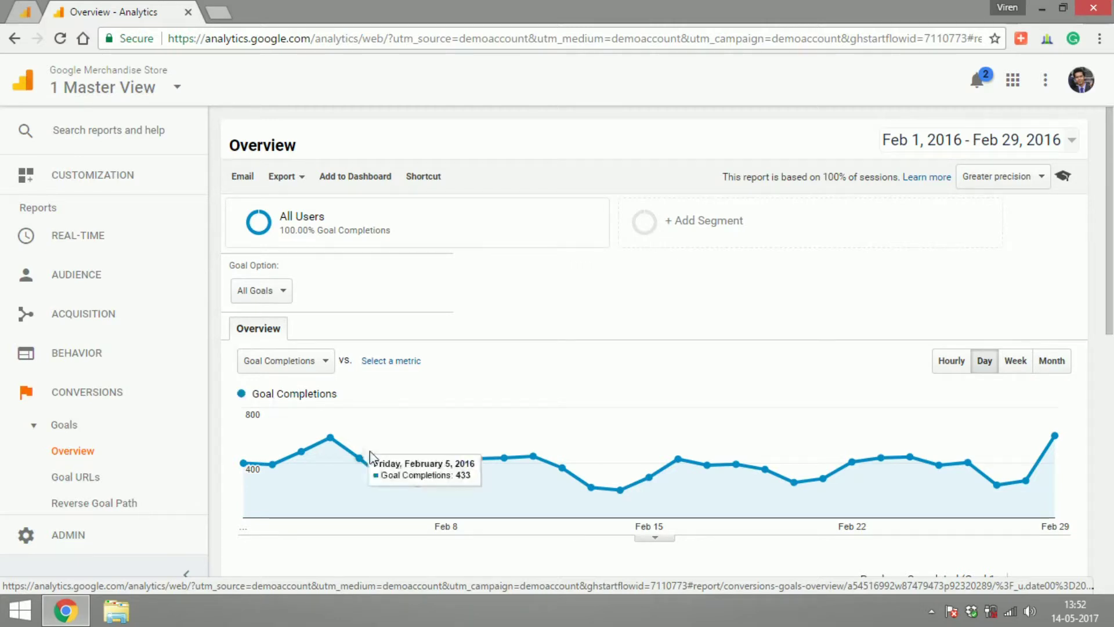
{"action": "scroll", "coordinate": [359, 406], "scroll_direction": "down", "scroll_amount": 3}
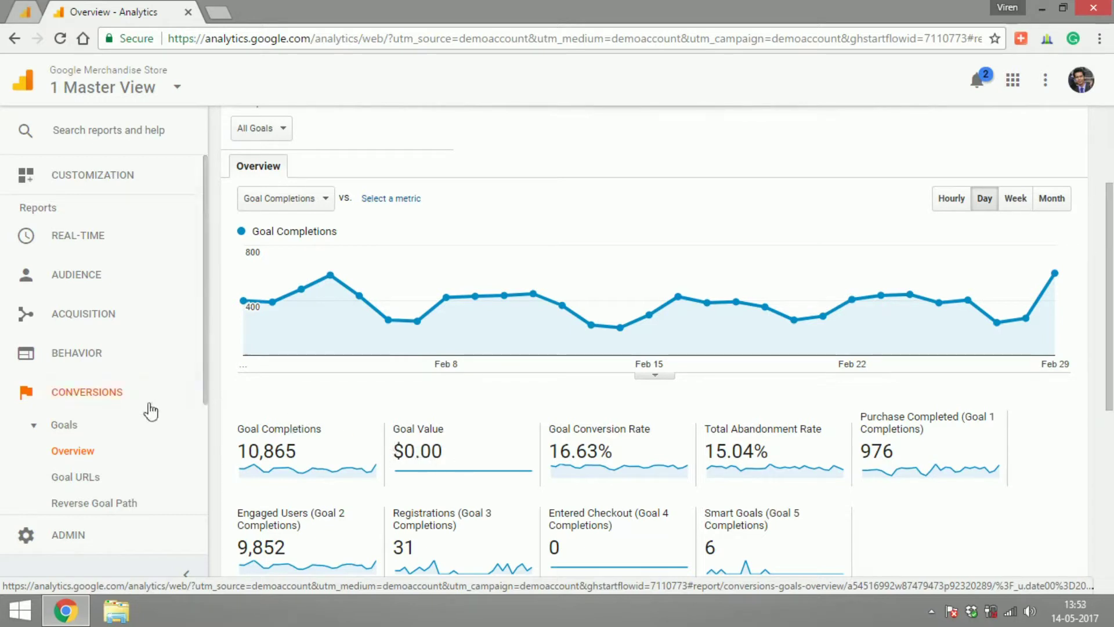
{"action": "left_click", "coordinate": [99, 404]}
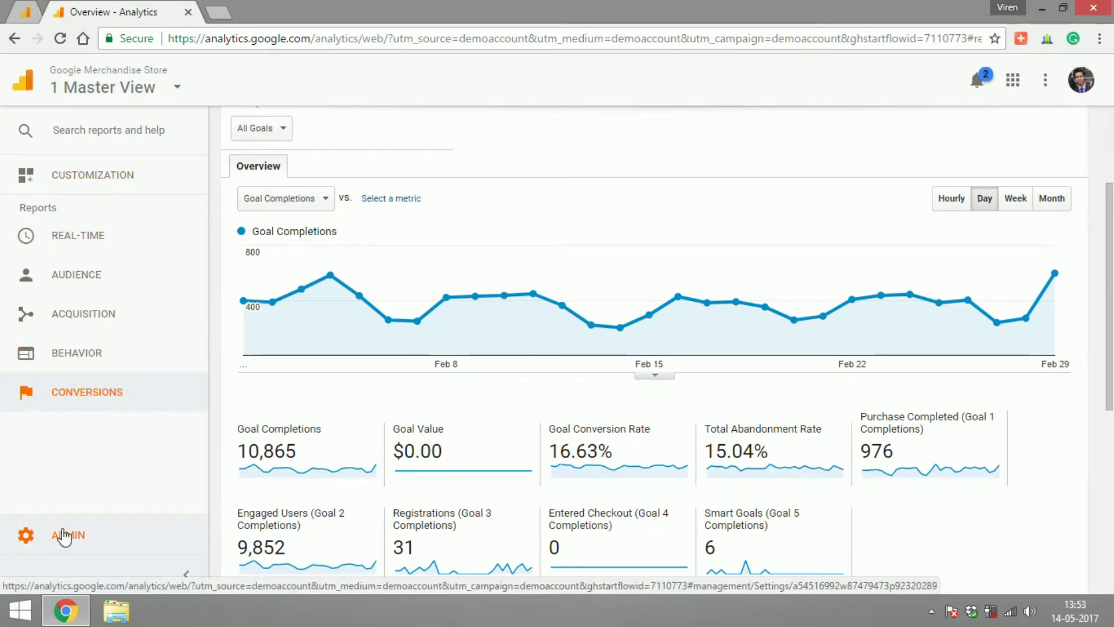
Visit the Admin page for Demo Account (Beta) and expand the sidebar to show section names.
{"action": "left_click", "coordinate": [64, 536]}
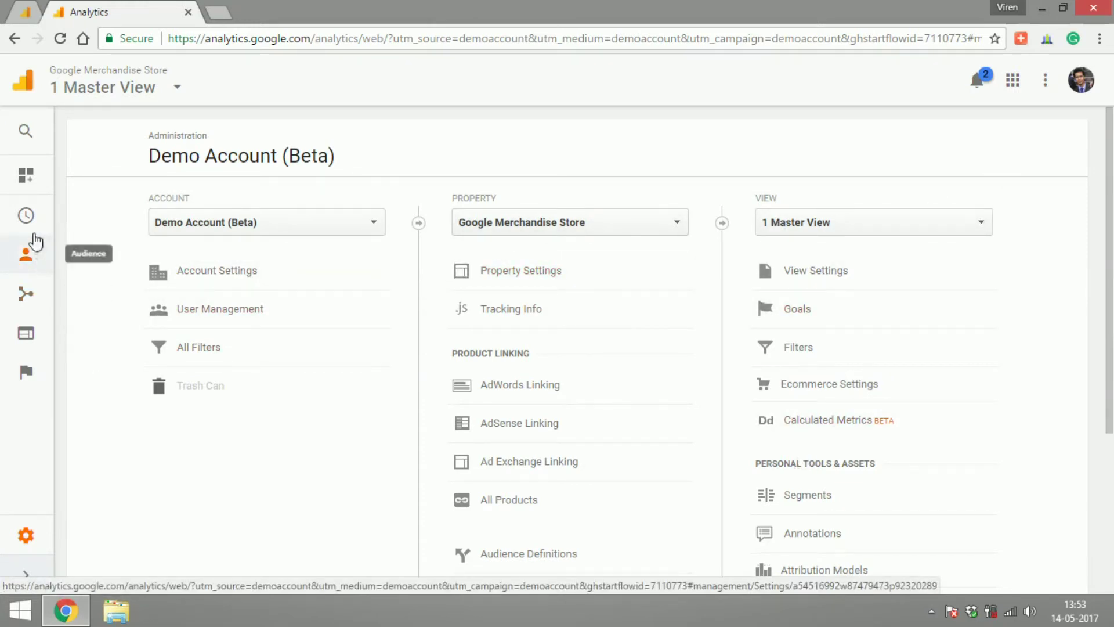
{"action": "left_click", "coordinate": [24, 564]}
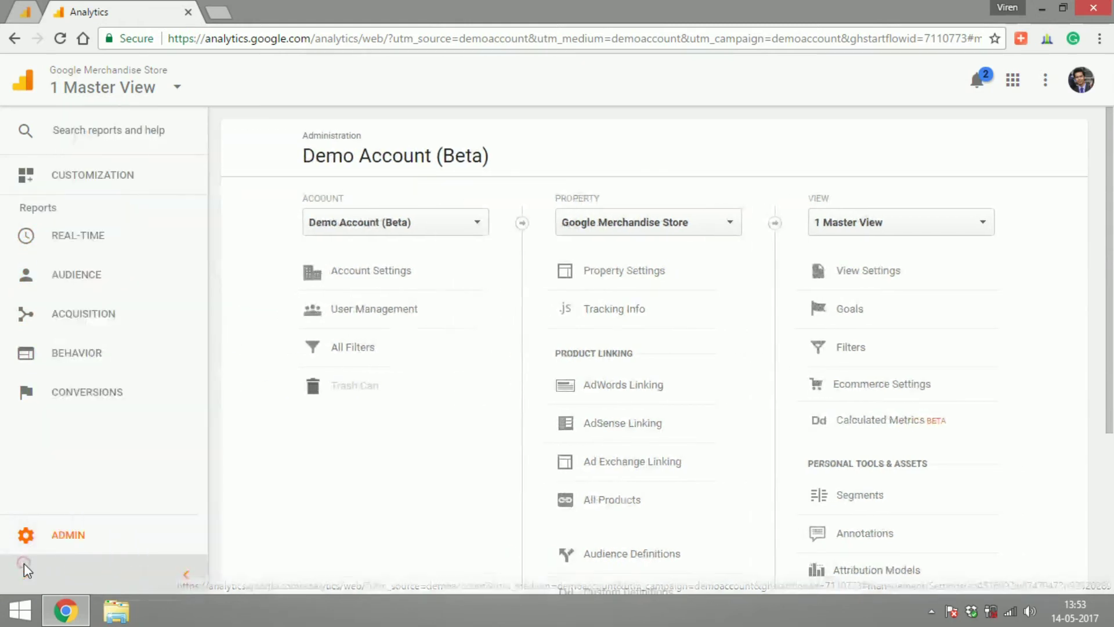
{"action": "left_click", "coordinate": [66, 255]}
Reopen Audience Overview (49,902 new users, 65,348 sessions) and collapse the Audience list.
{"action": "left_click", "coordinate": [75, 307]}
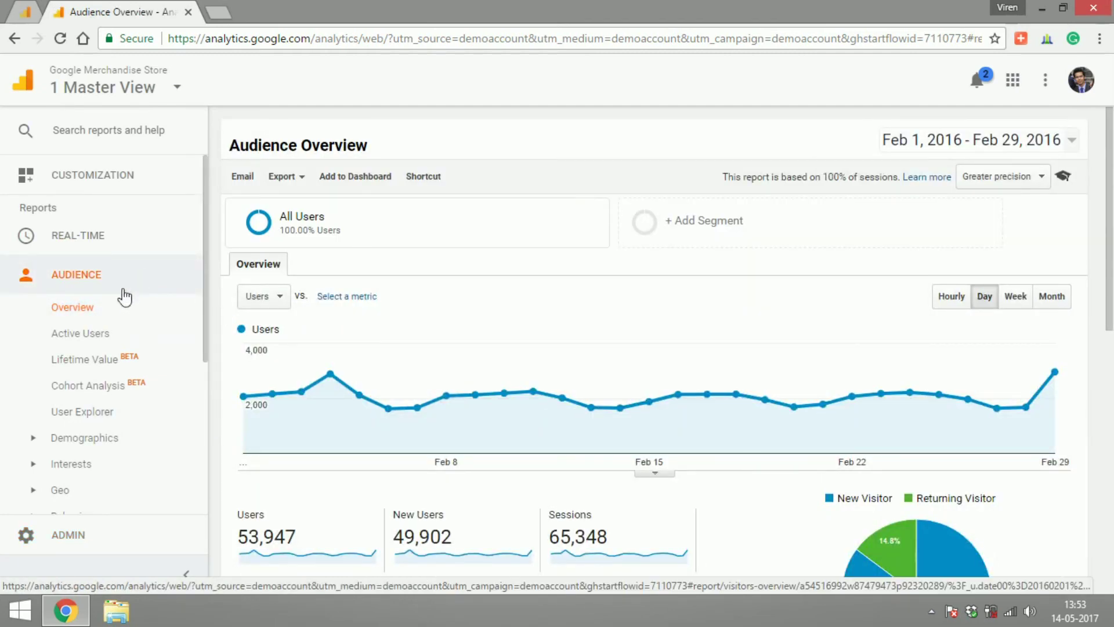
{"action": "left_click", "coordinate": [87, 316]}
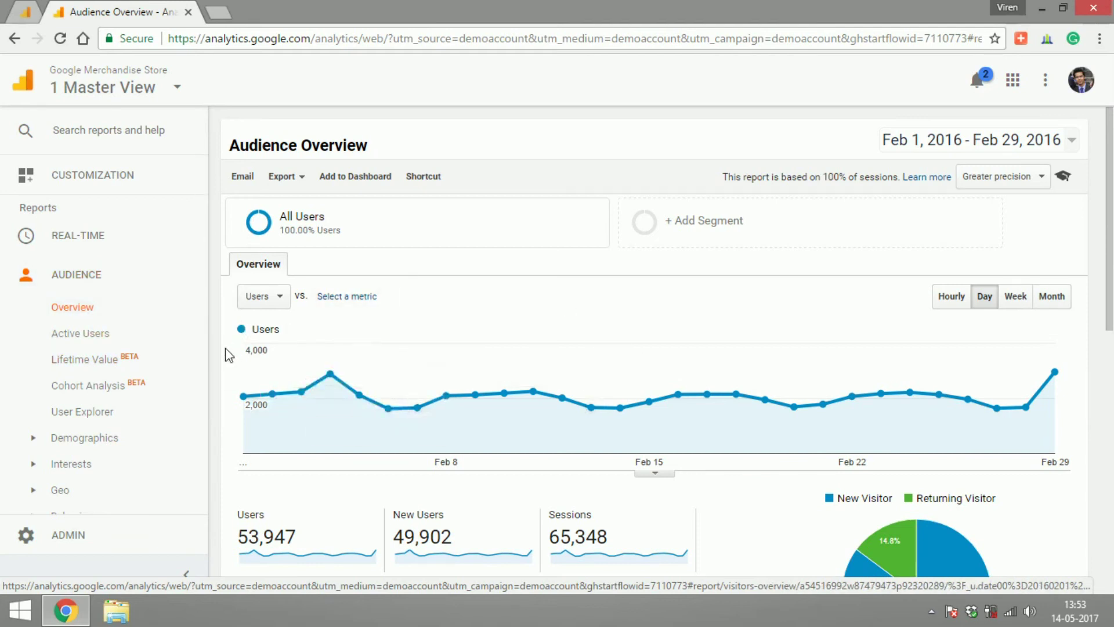
{"action": "left_click", "coordinate": [129, 283]}
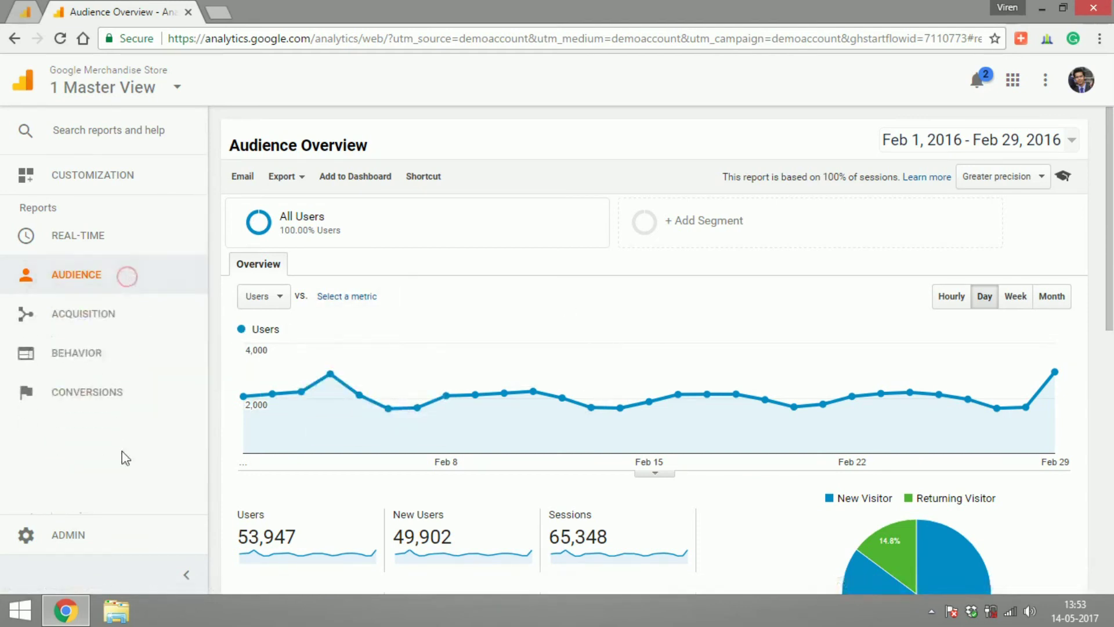